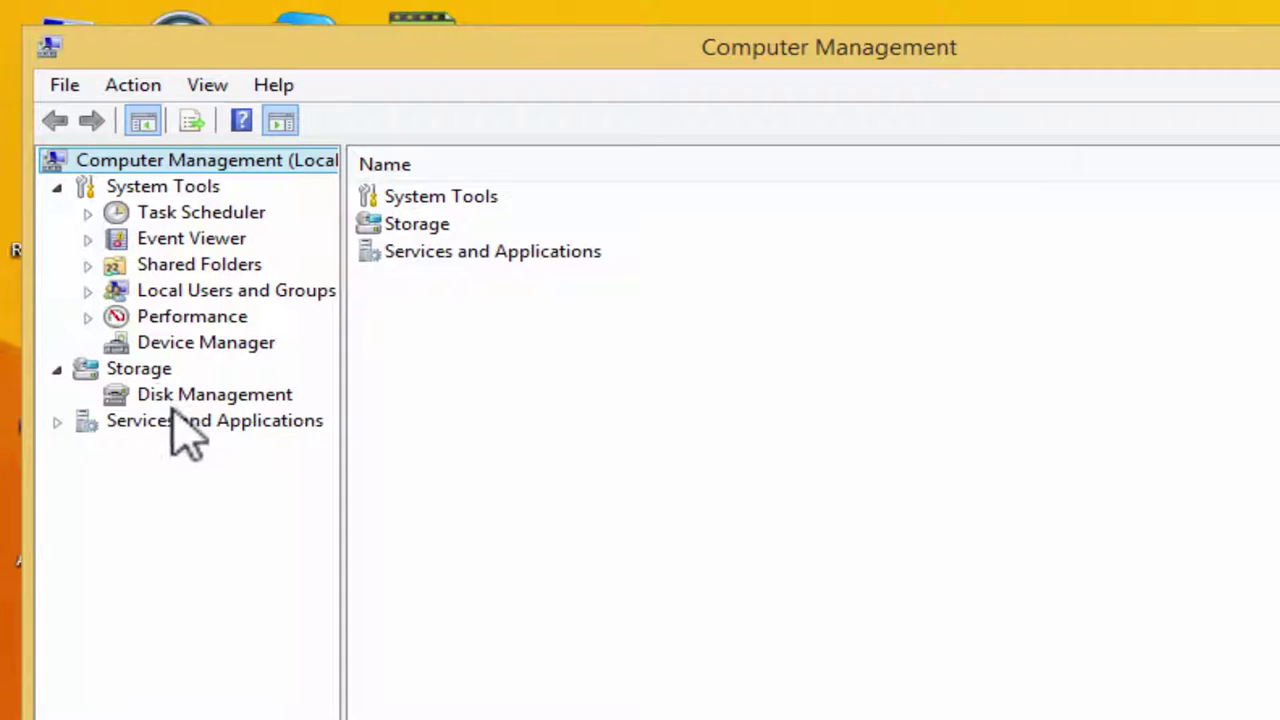
- In Disk Management, start creating a virtual hard disk stored as vhd1.vhd on the C: drive
click(180, 394)
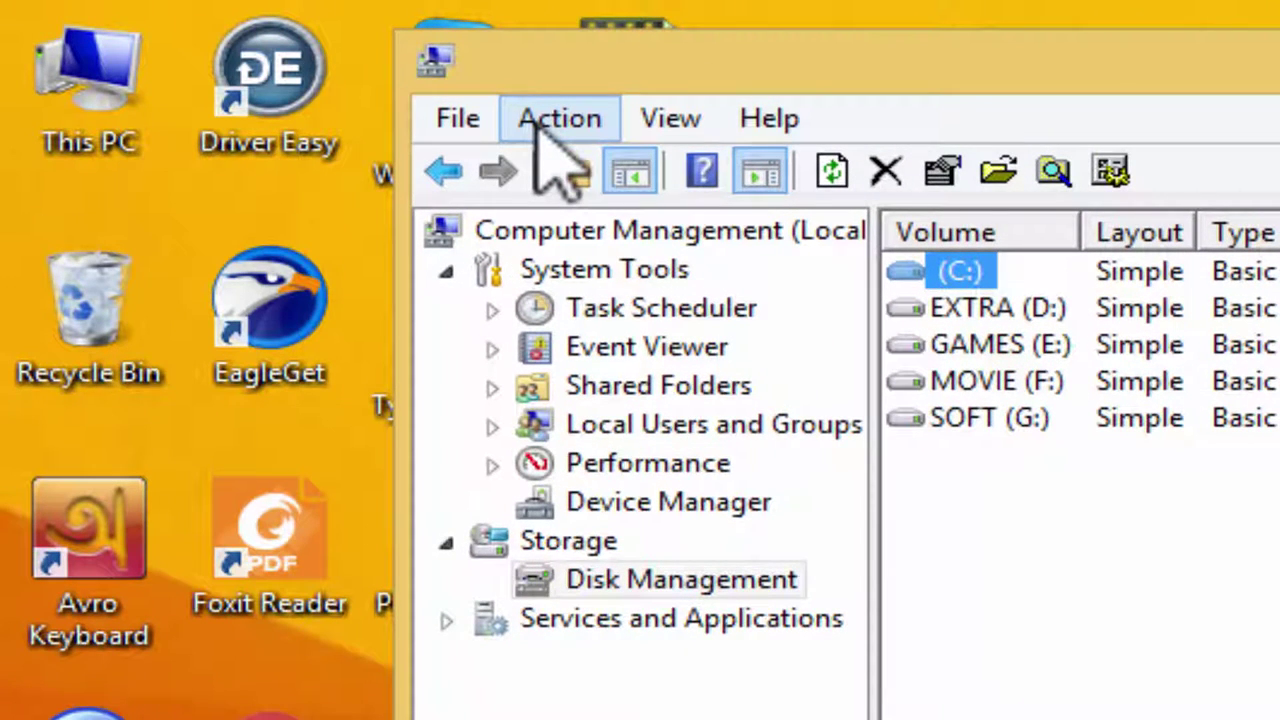
click(540, 124)
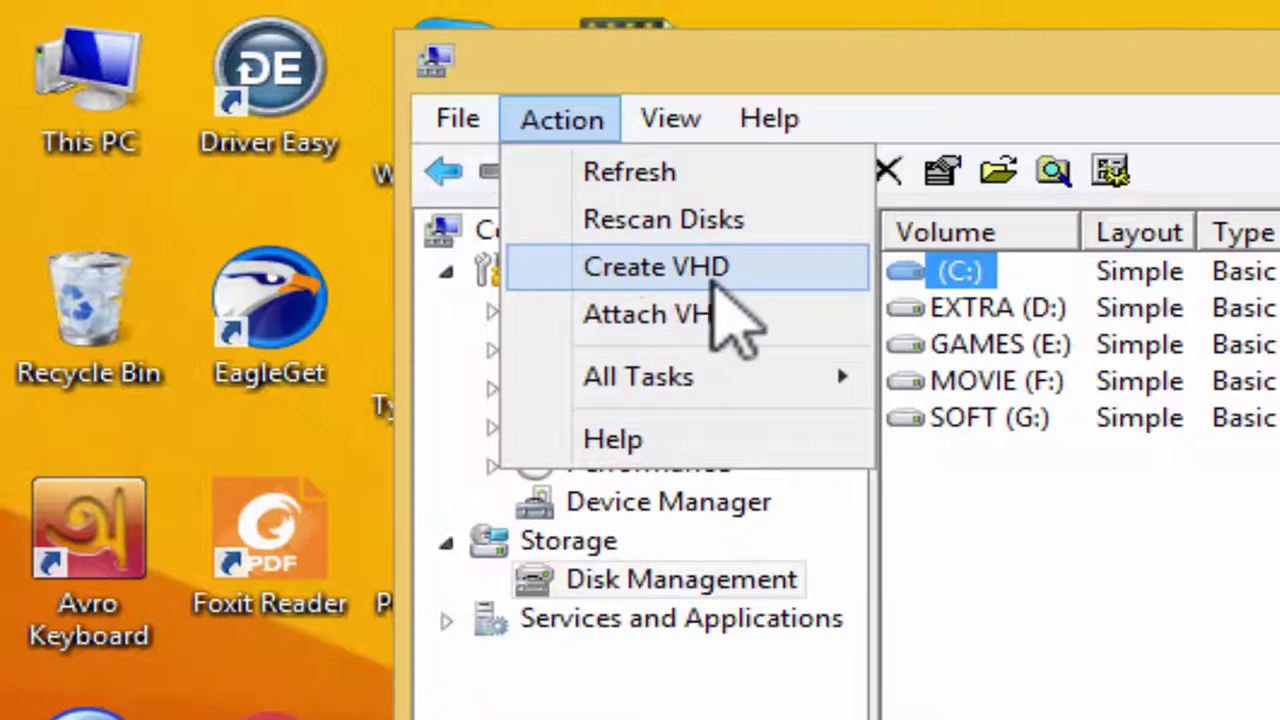
click(682, 285)
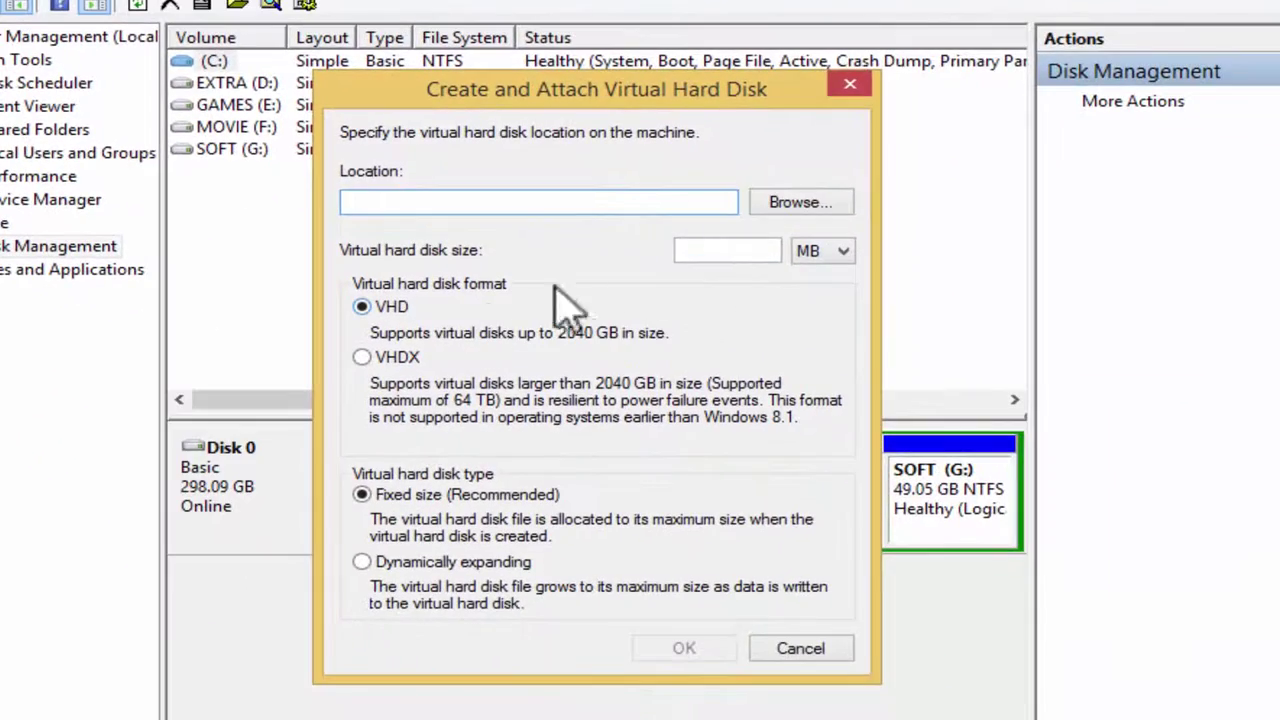
click(781, 201)
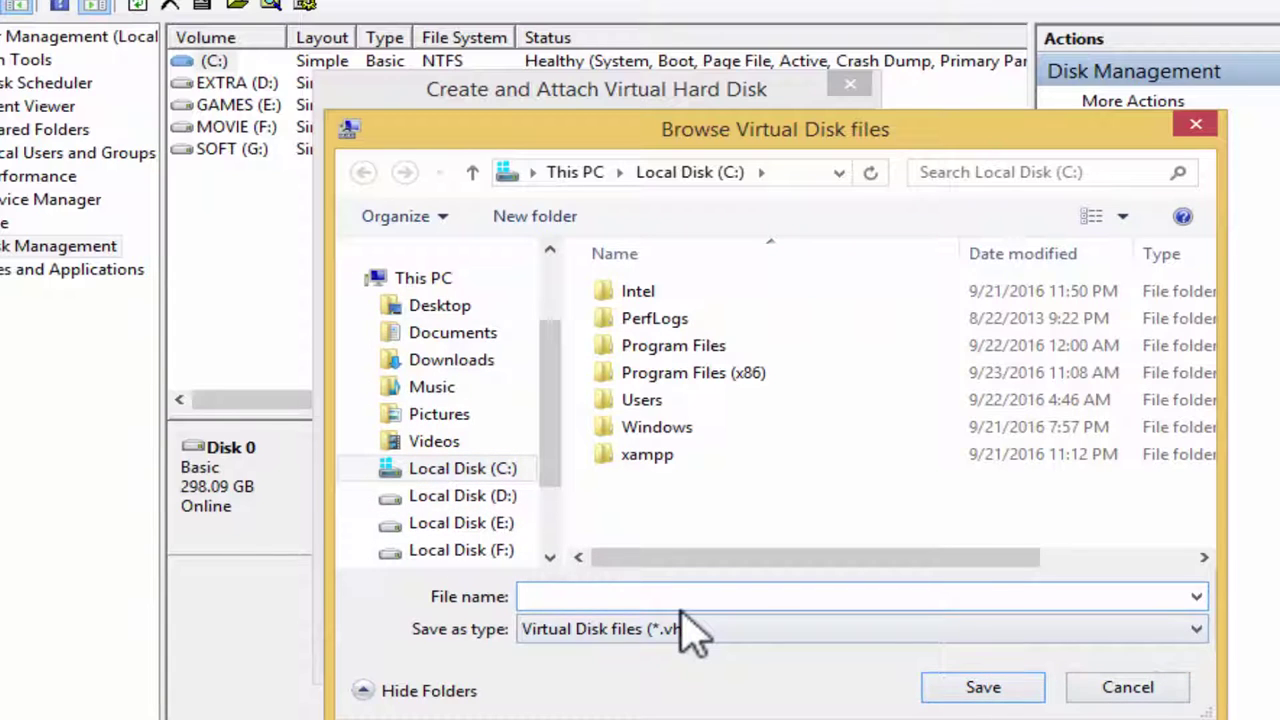
text(vhd1)
click(999, 687)
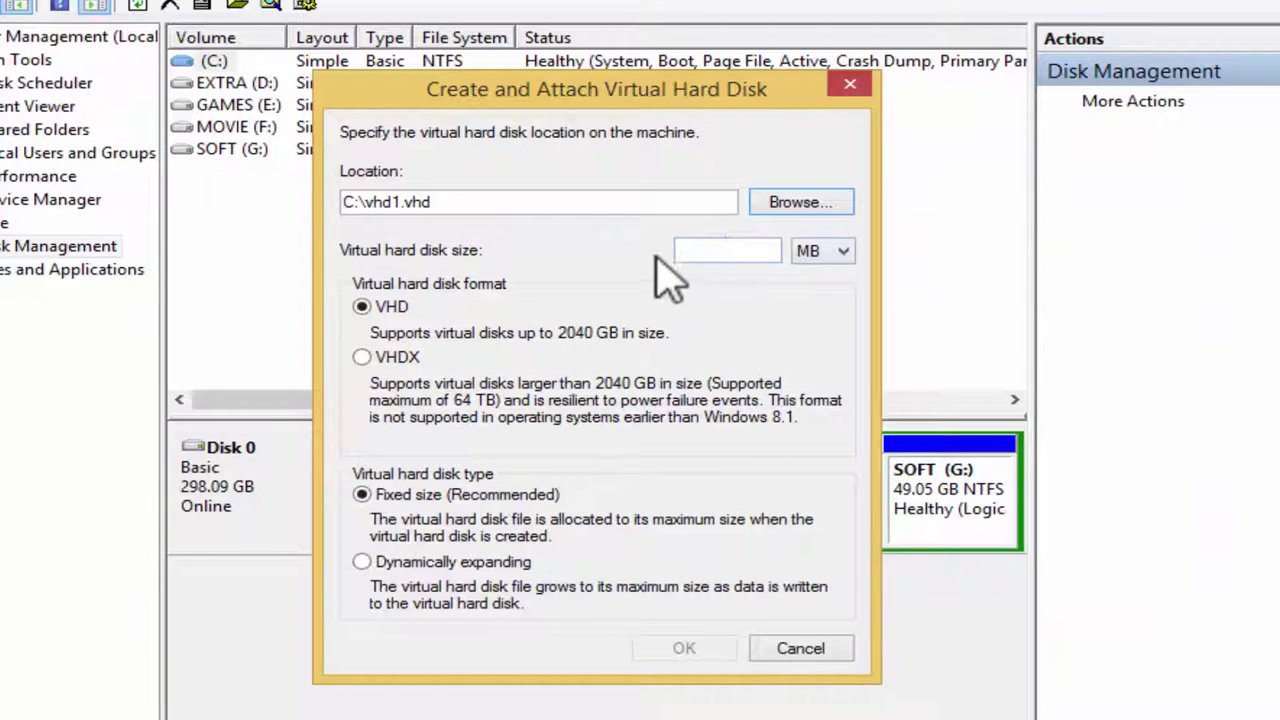
- Set the virtual hard disk size to 1 GB, choose the dynamically expanding type and create the disk
click(730, 256)
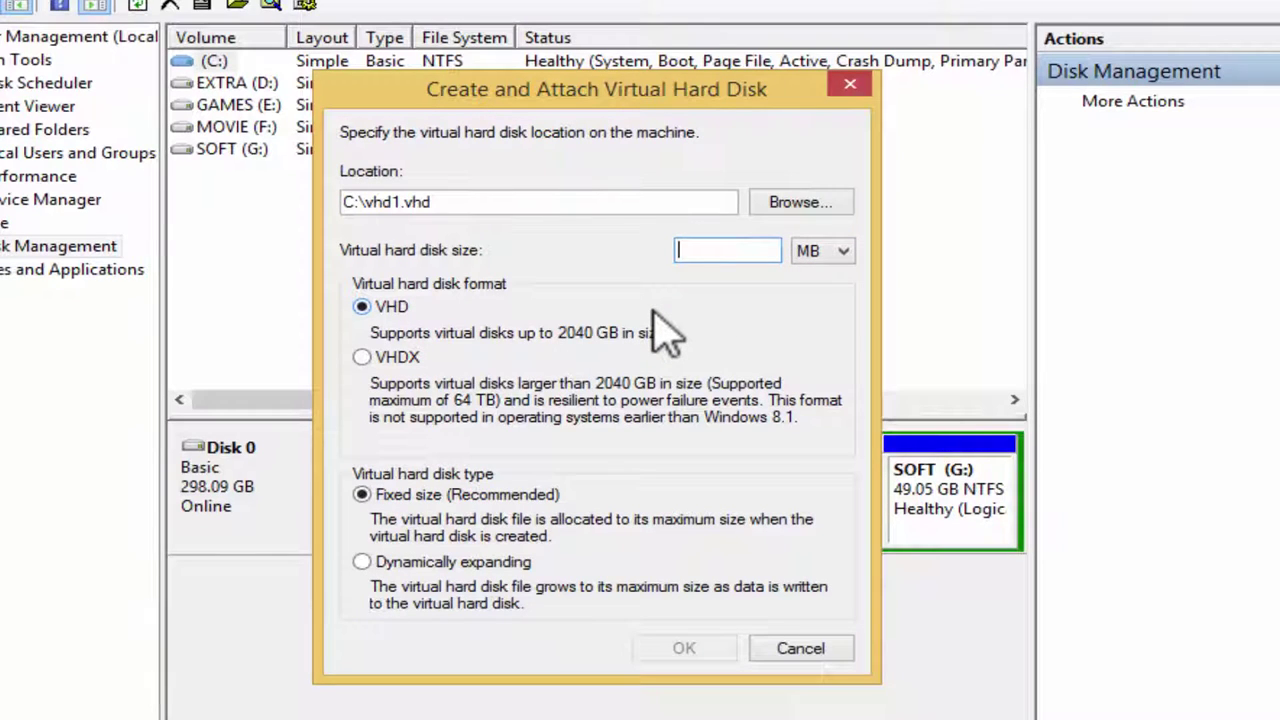
text(1)
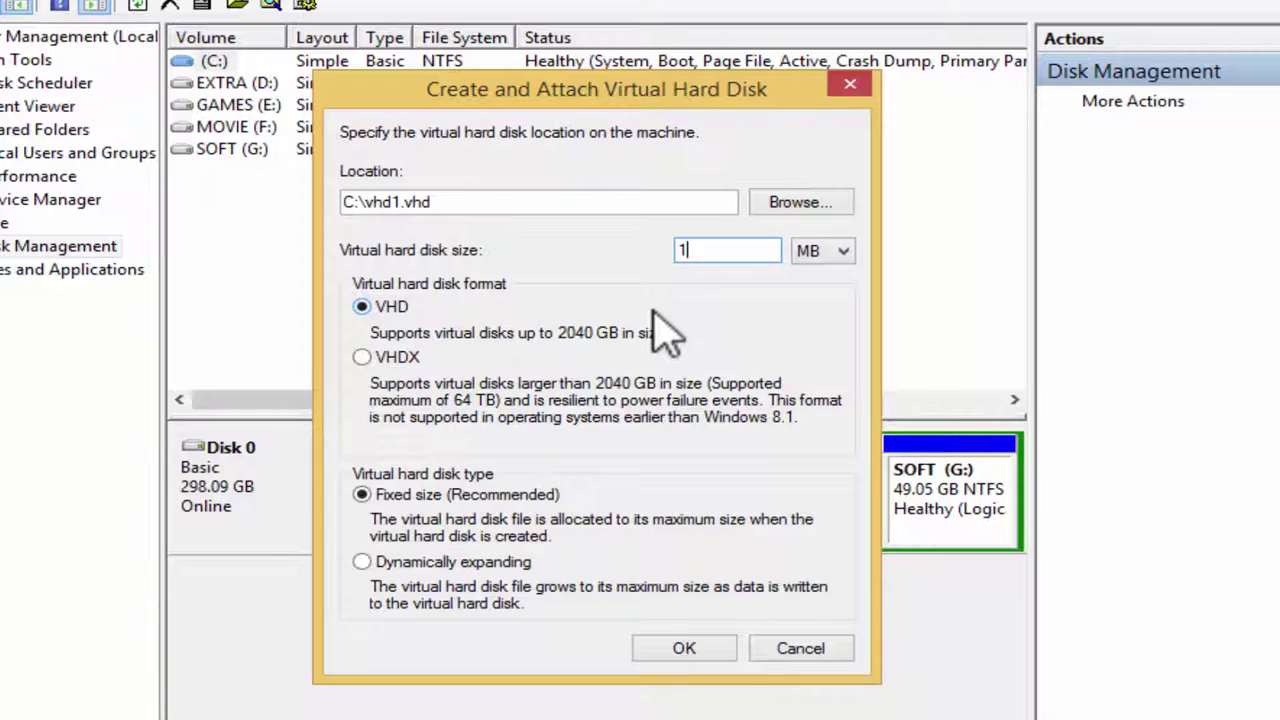
click(830, 252)
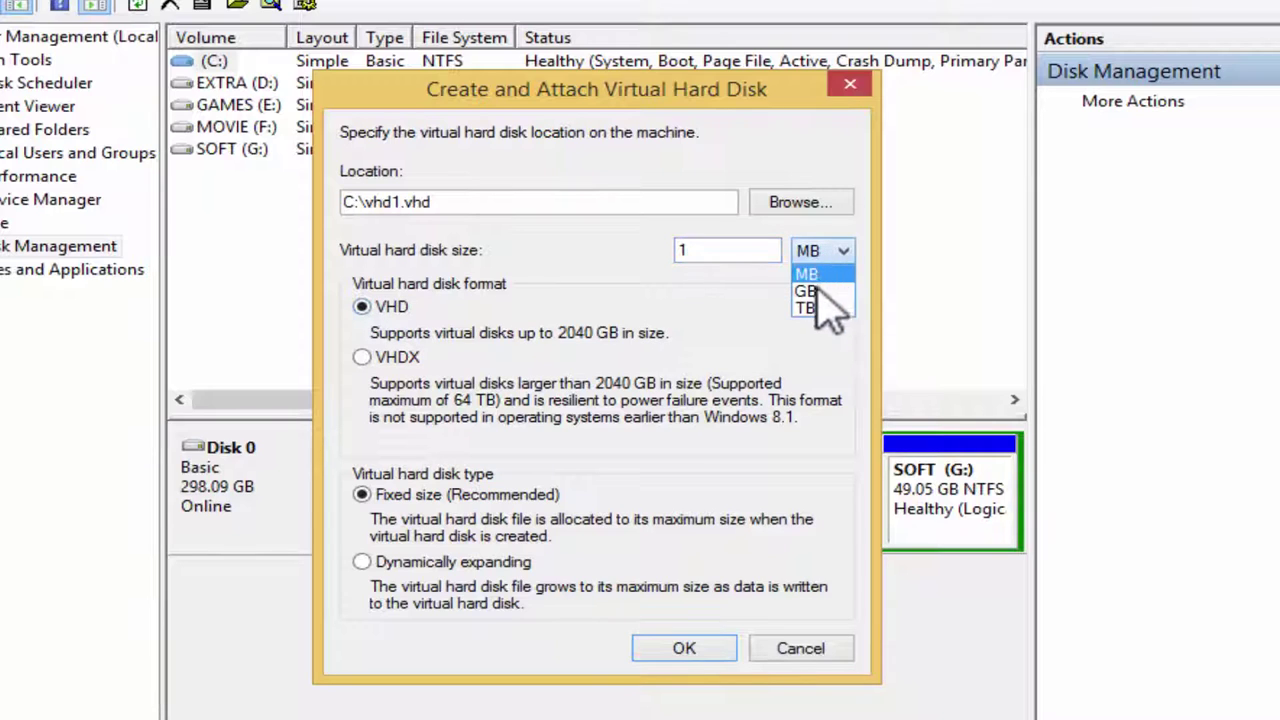
click(818, 291)
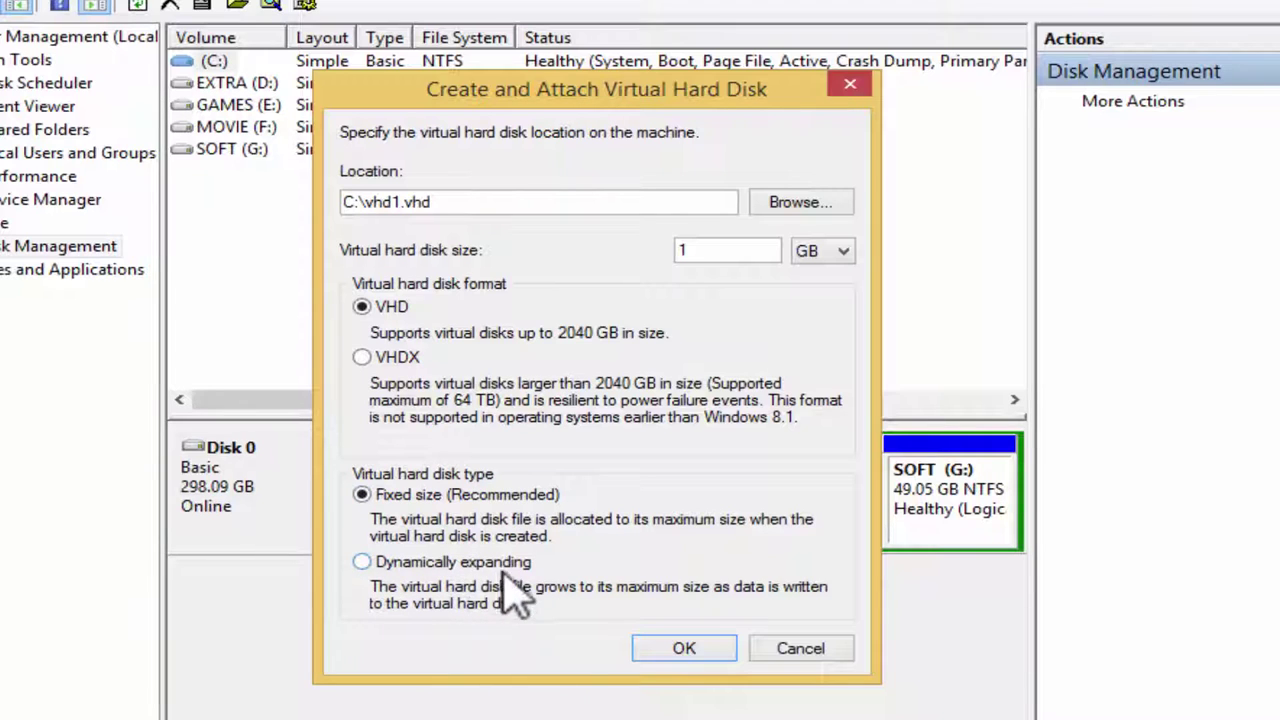
click(410, 566)
click(686, 648)
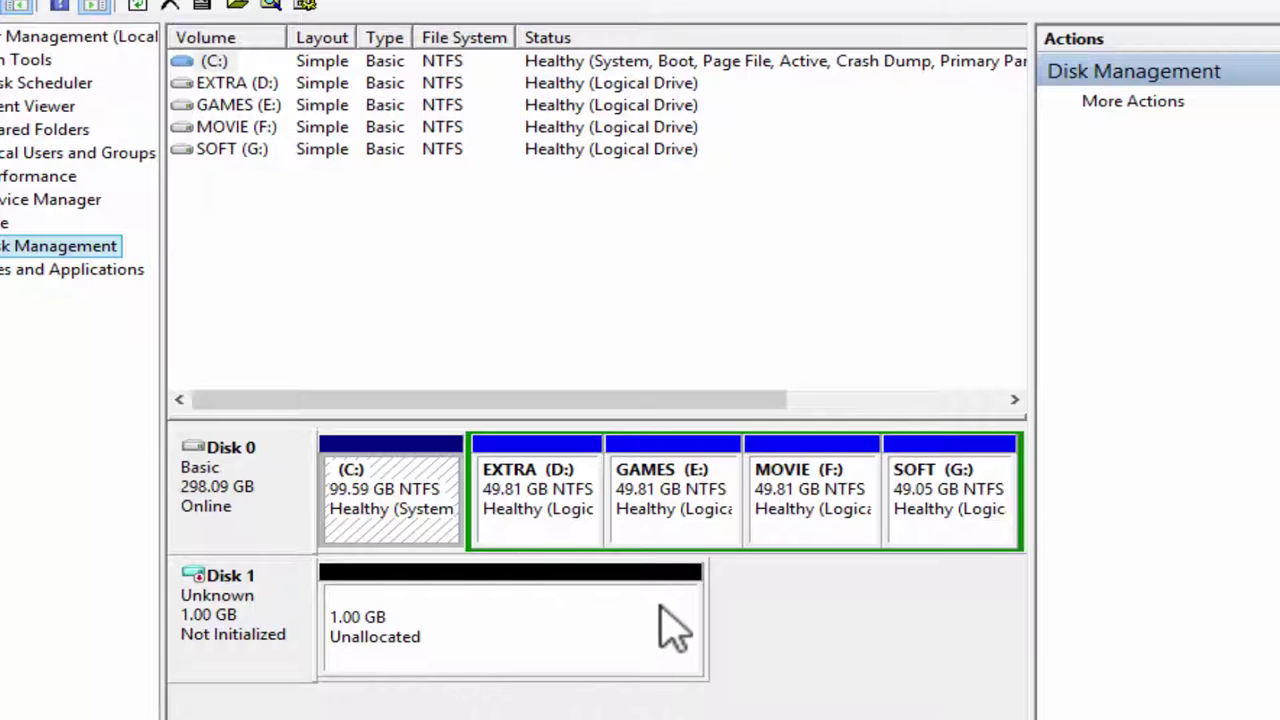
- Initialize Disk 1 with the MBR (Master Boot Record) partition style
click(204, 590)
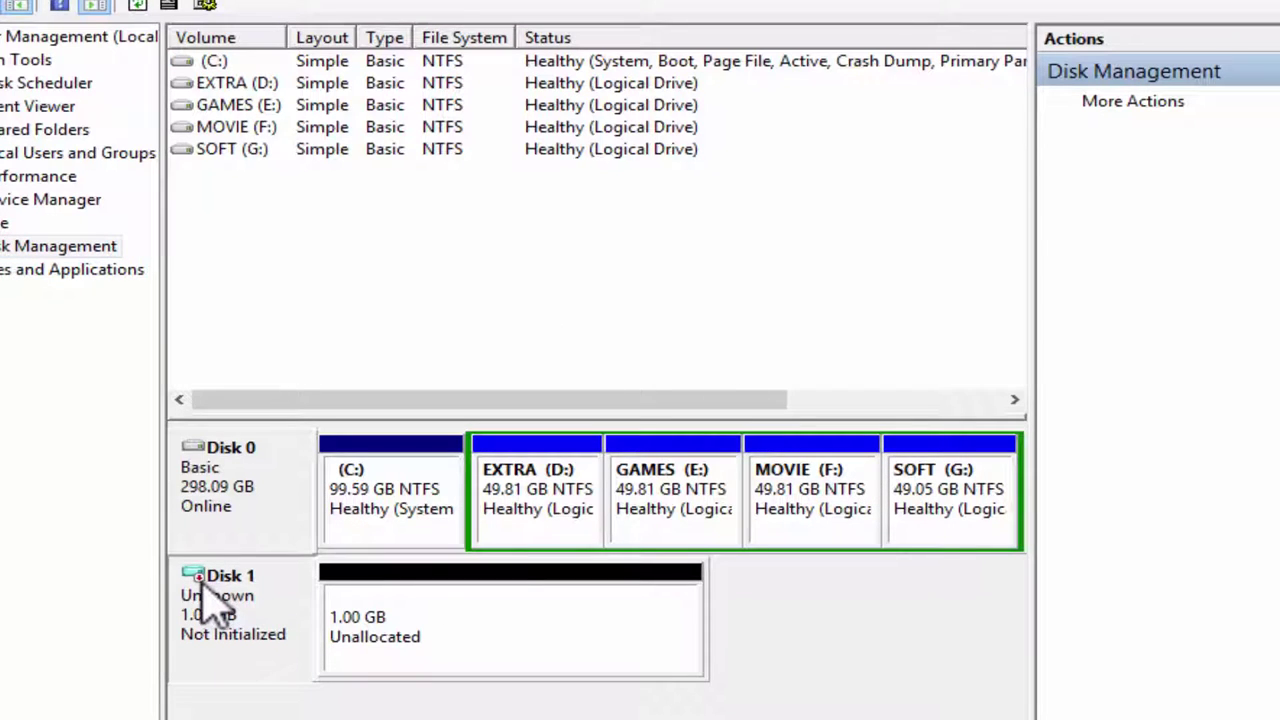
right_click(204, 586)
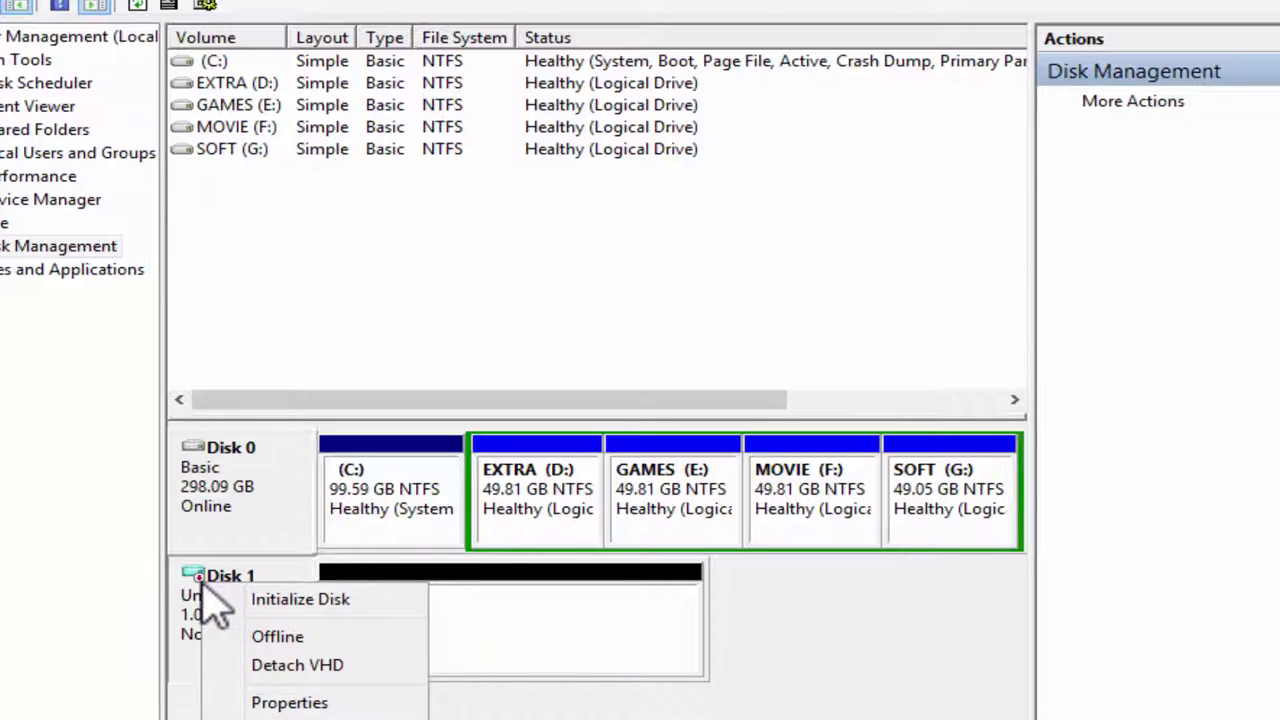
click(285, 600)
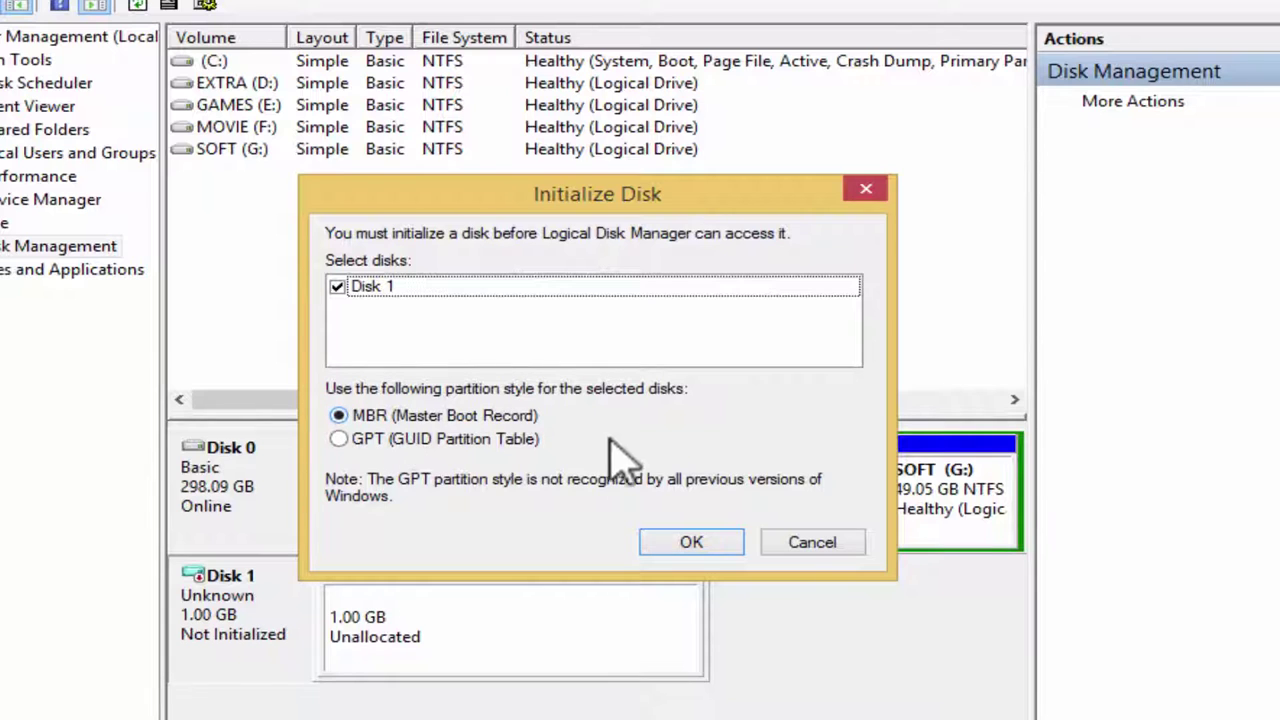
click(692, 543)
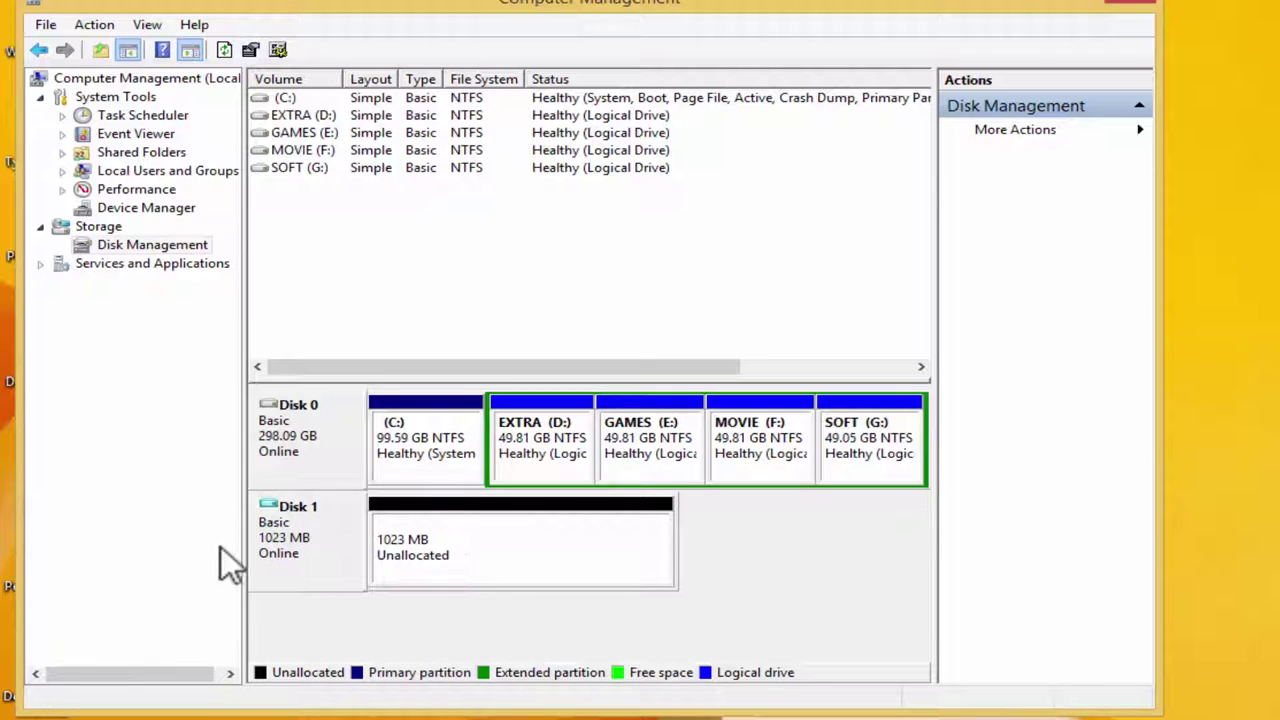
- Create a 500 MB simple volume with drive letter H in Disk 1's unallocated space and check the new drive in This PC
right_click(513, 527)
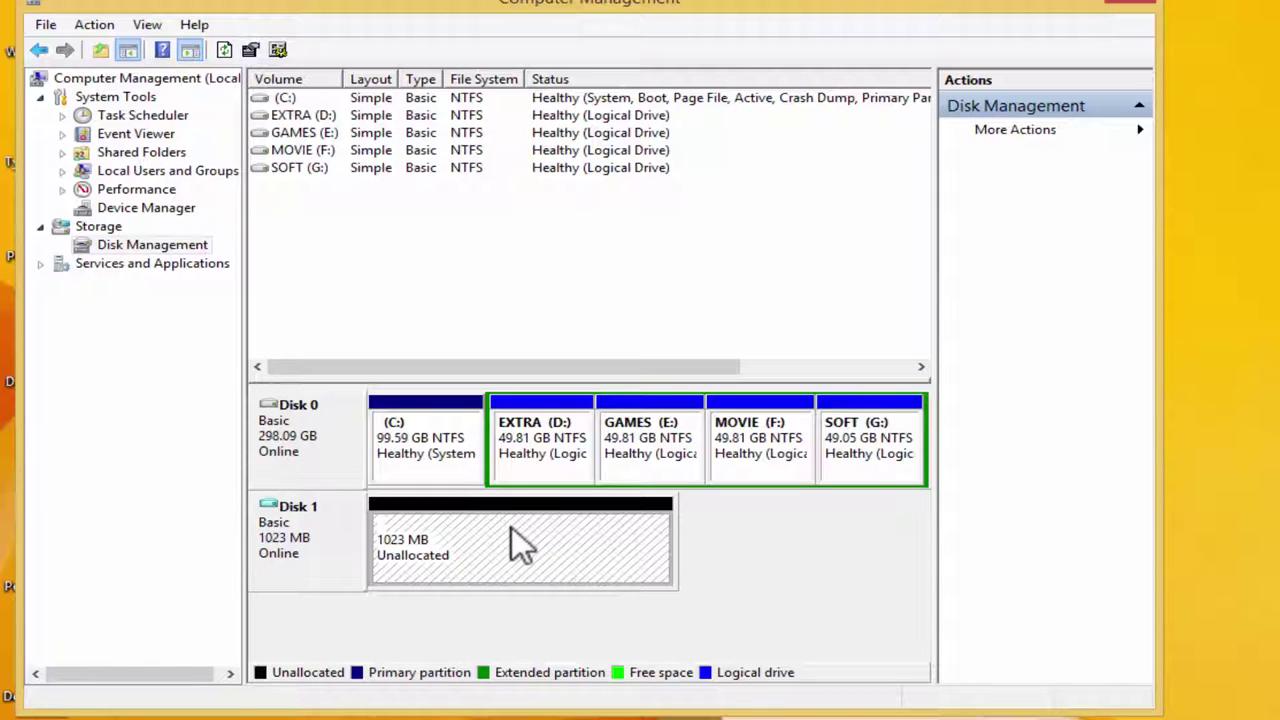
click(603, 541)
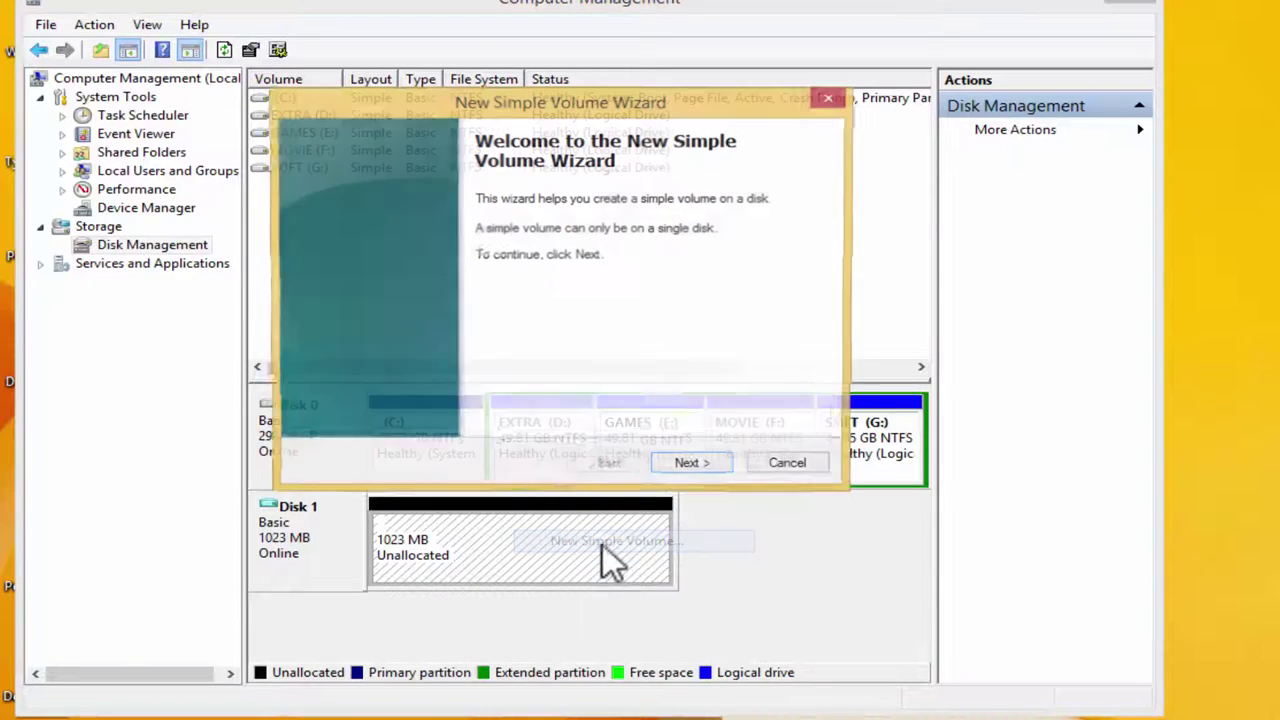
click(722, 470)
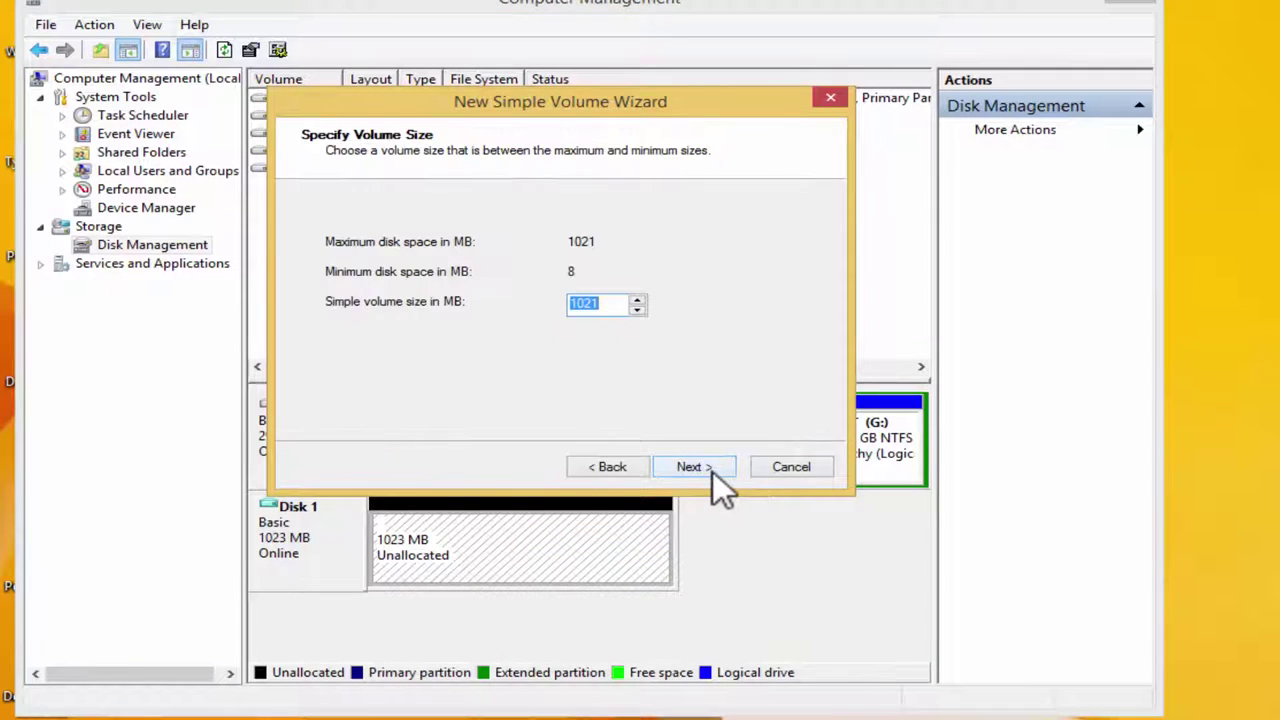
text(500)
click(722, 467)
click(723, 468)
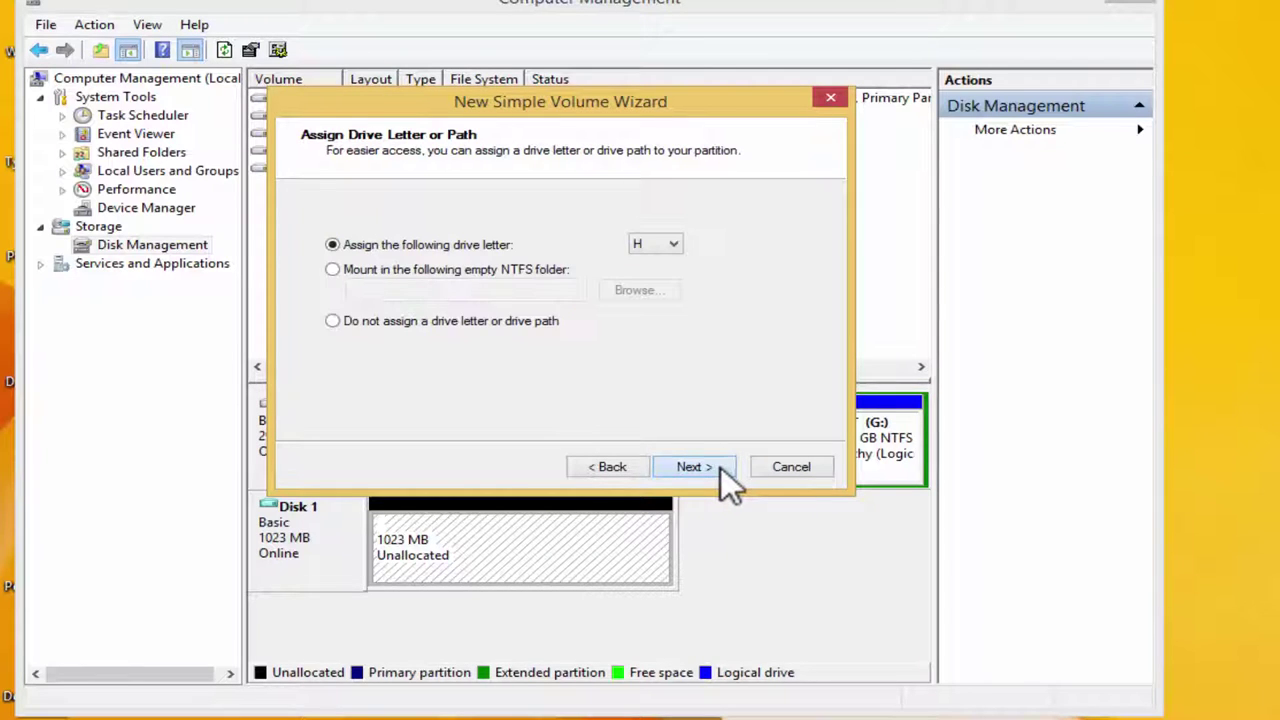
click(721, 467)
click(721, 467)
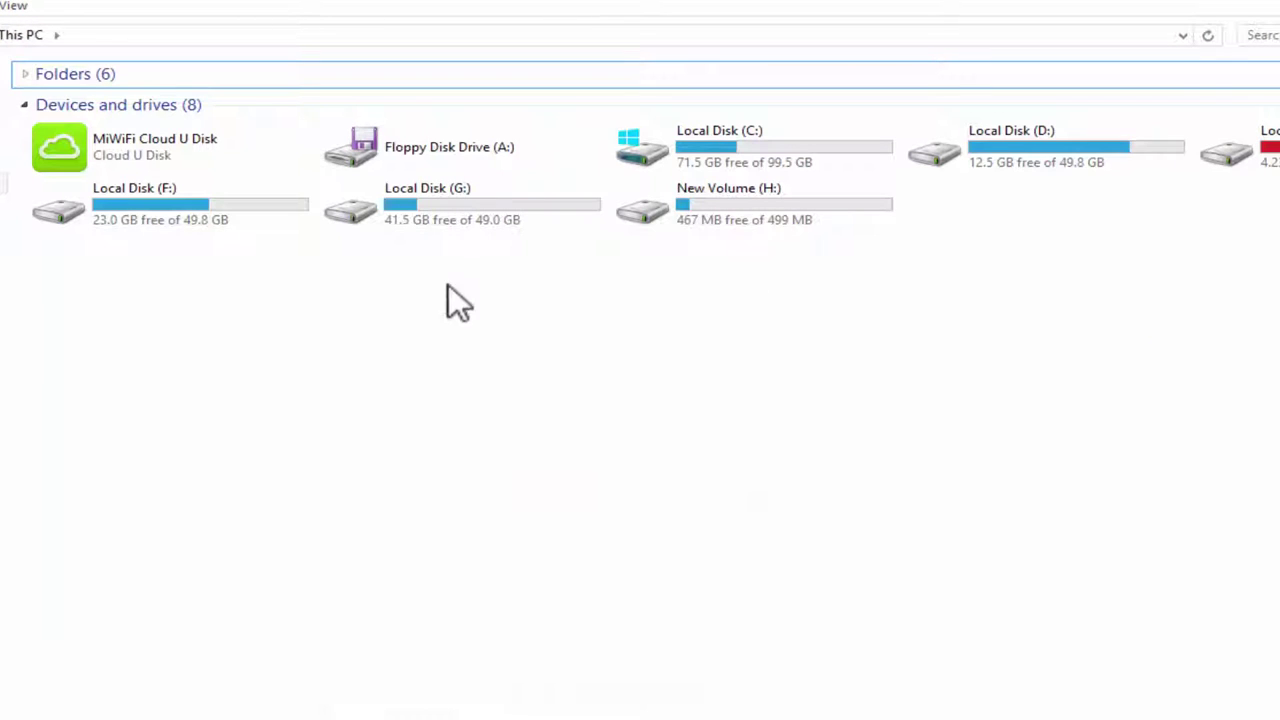
double_click(863, 148)
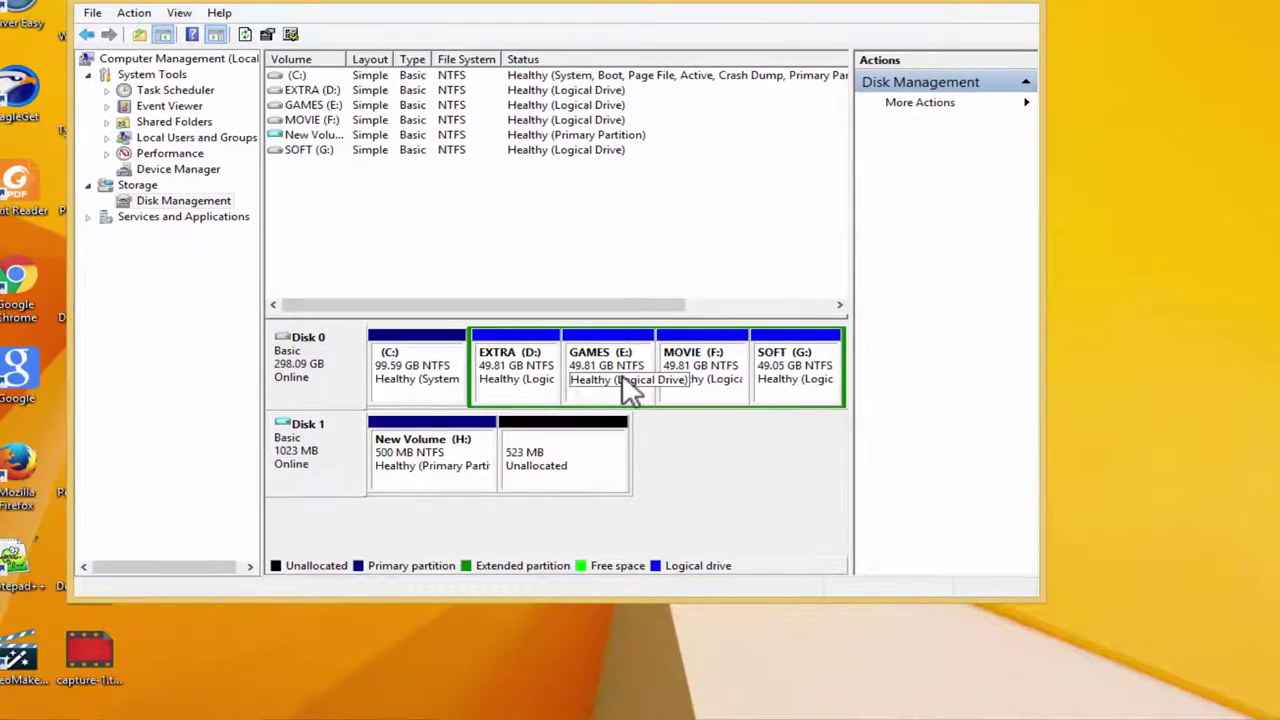
- Detach the virtual hard disk C:\vhd1.vhd, shown as Disk 1 in Disk Management
right_click(330, 465)
click(298, 450)
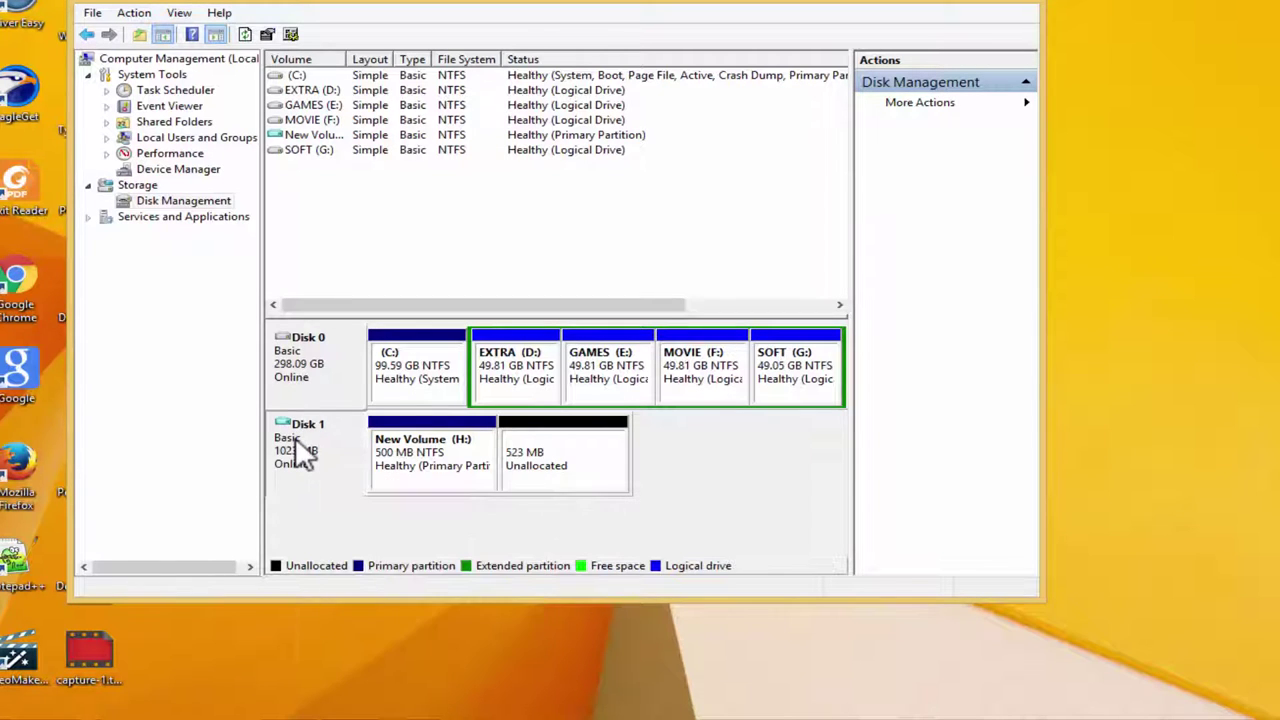
right_click(297, 444)
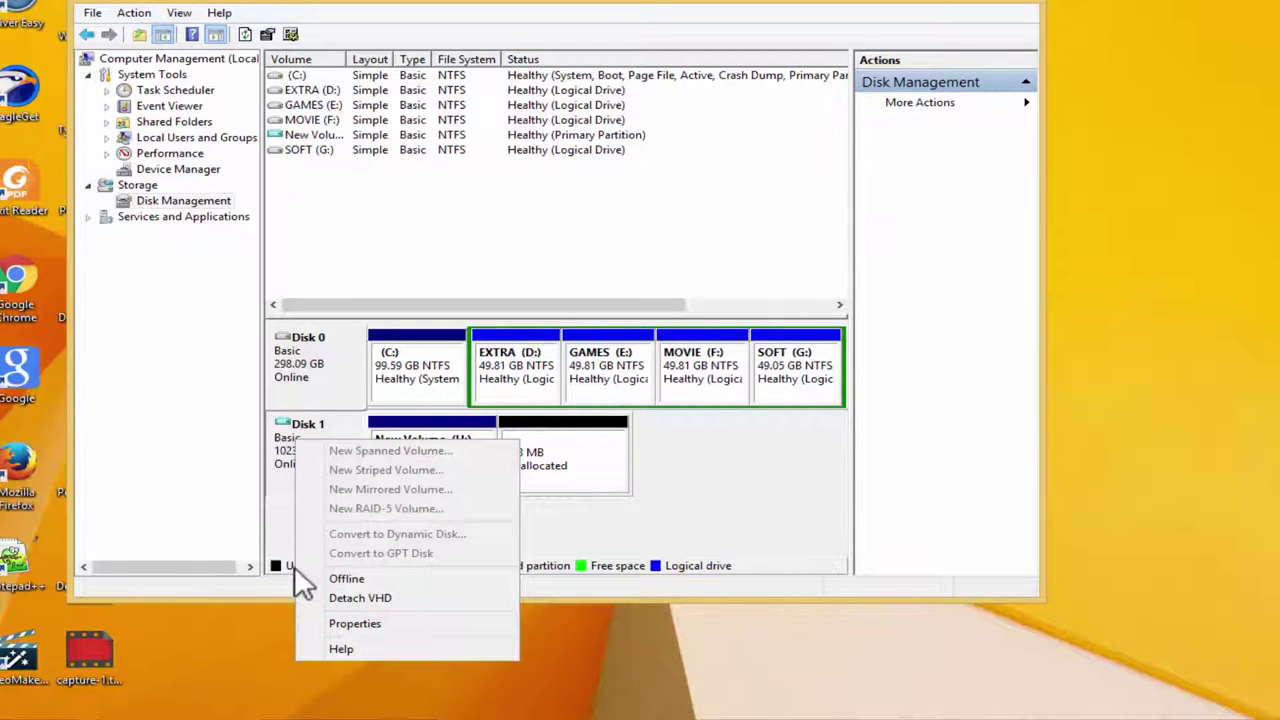
click(354, 597)
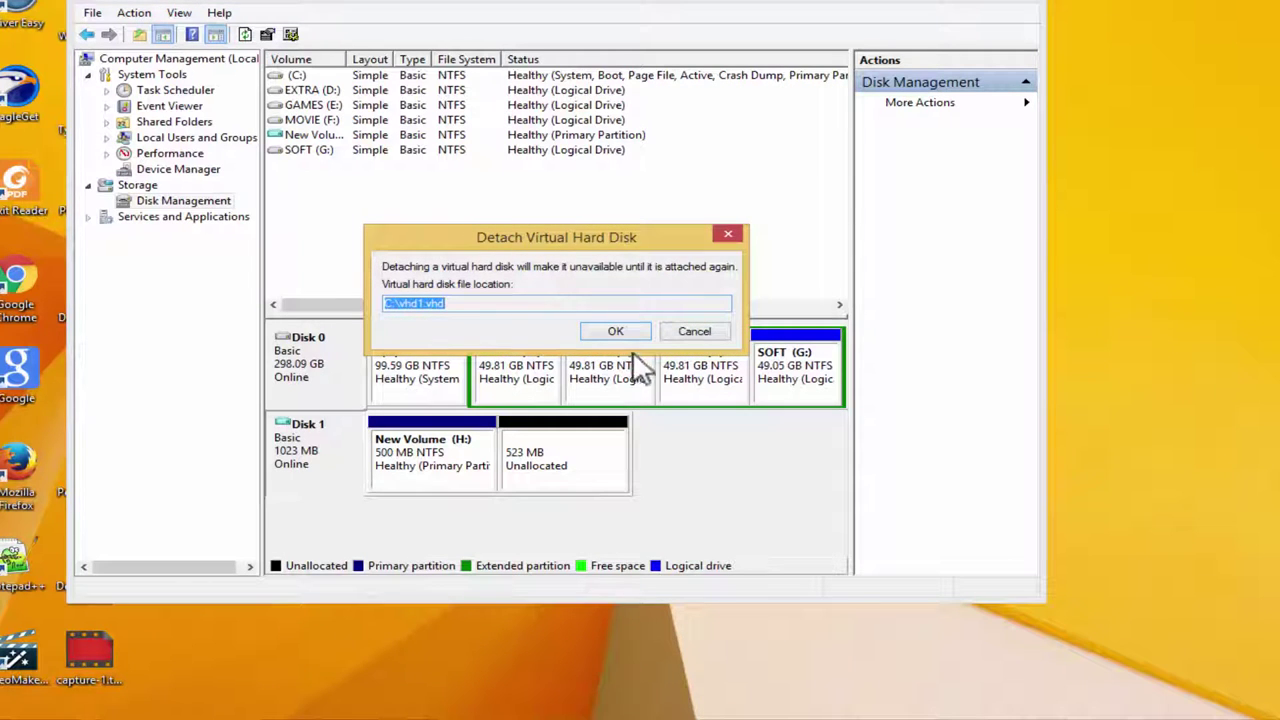
click(616, 334)
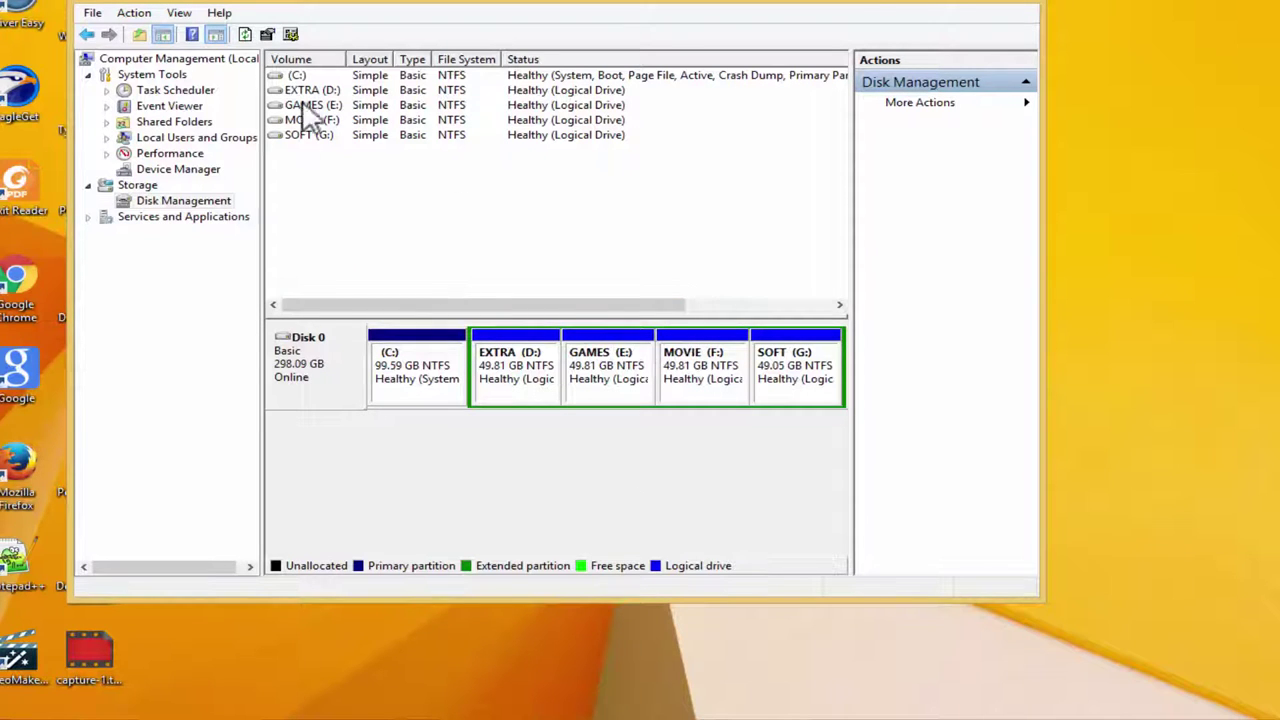
- Attach the existing virtual hard disk file vhd1.vhd from Local Disk (C:)
click(136, 14)
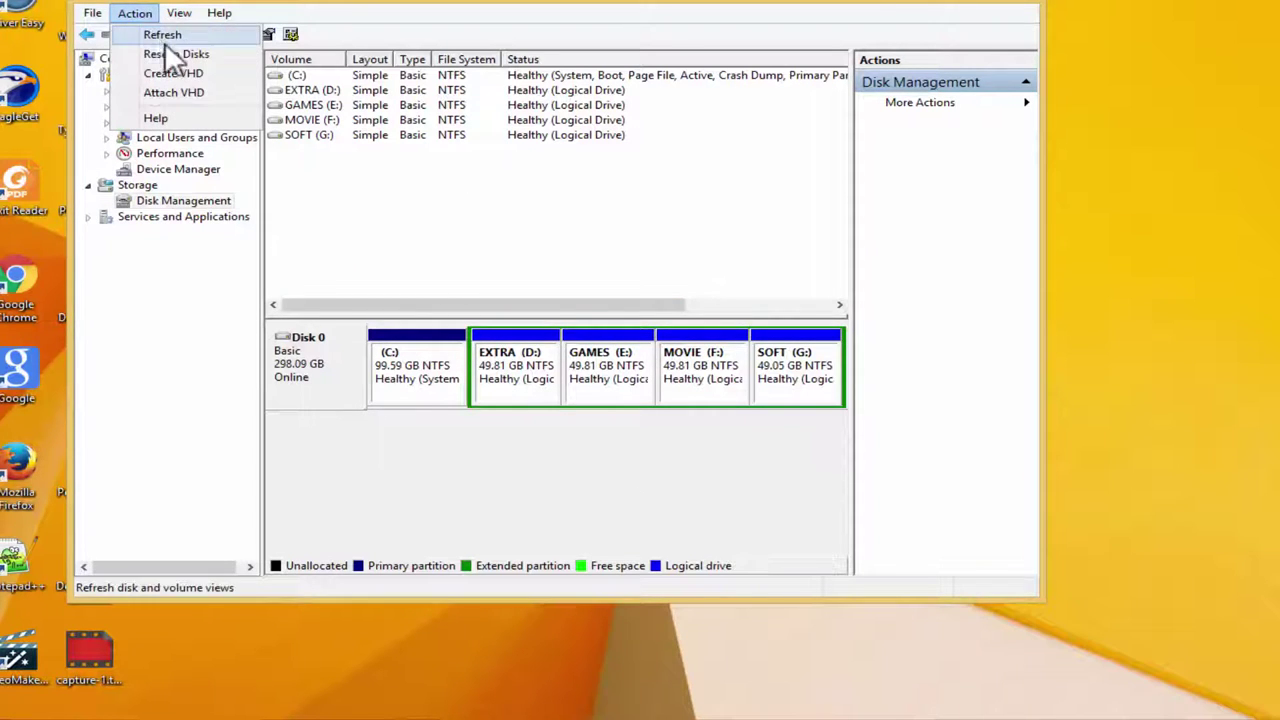
click(228, 92)
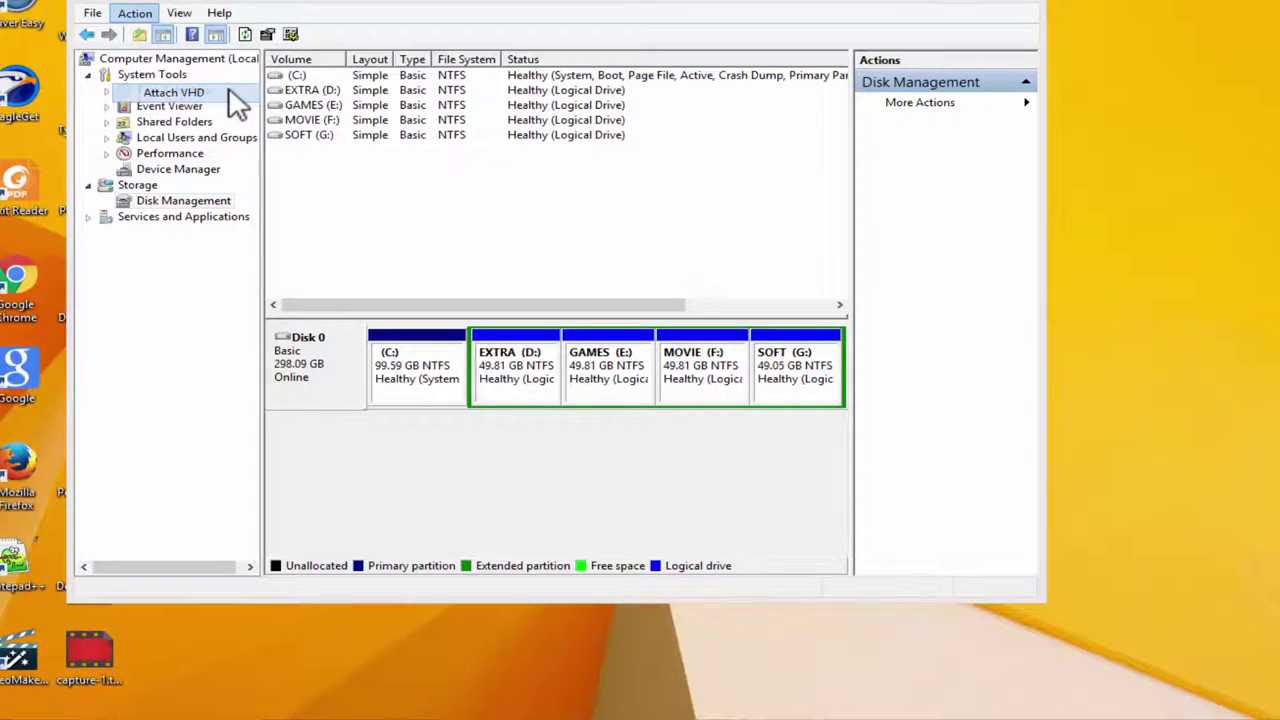
click(684, 298)
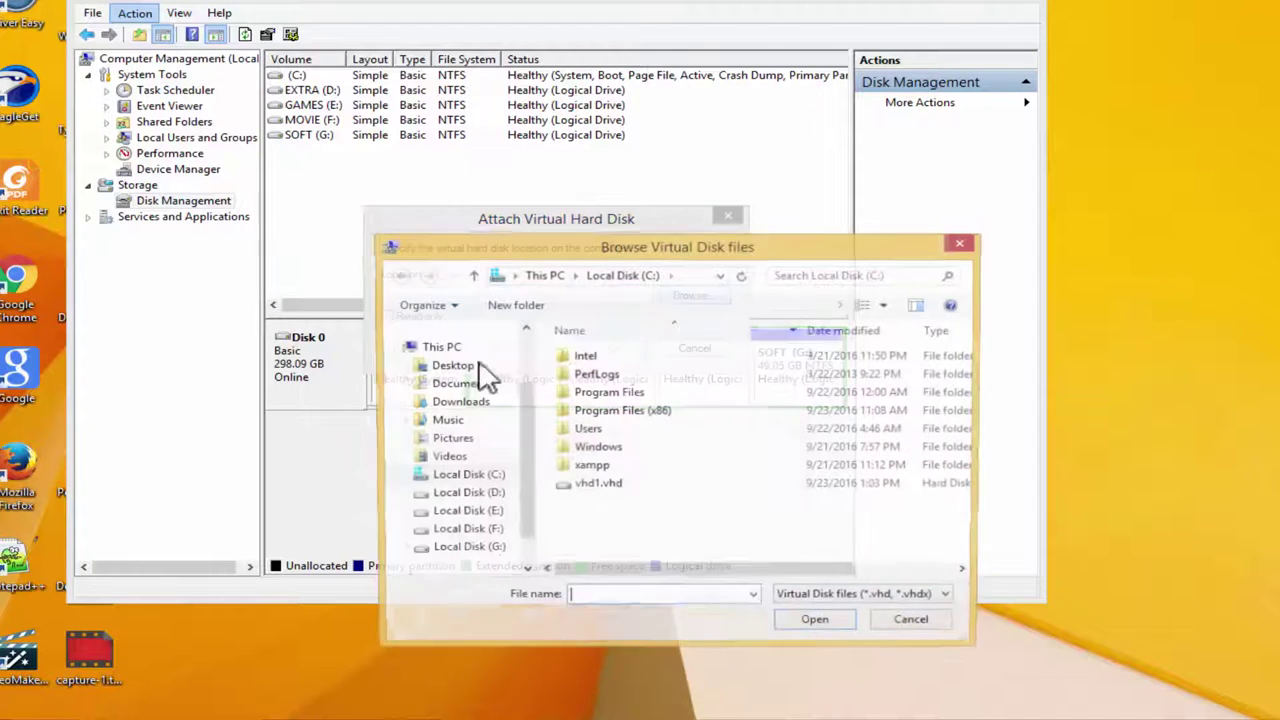
click(612, 487)
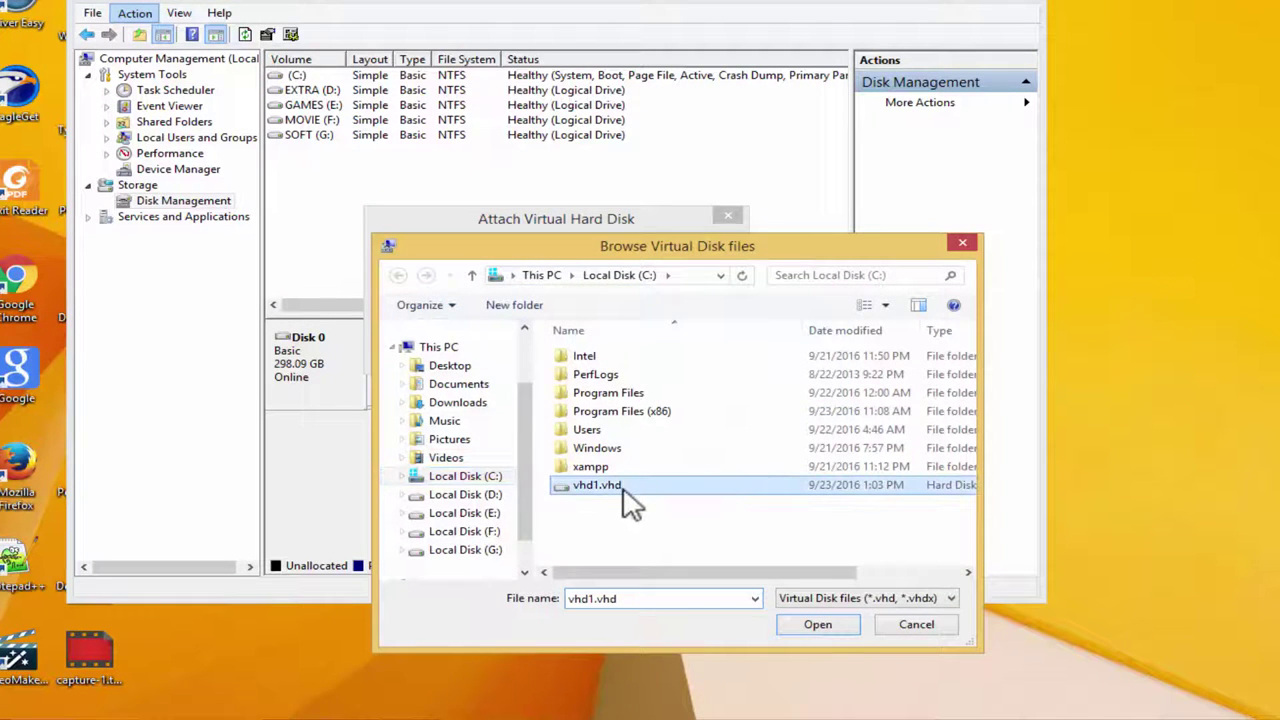
click(816, 624)
click(615, 348)
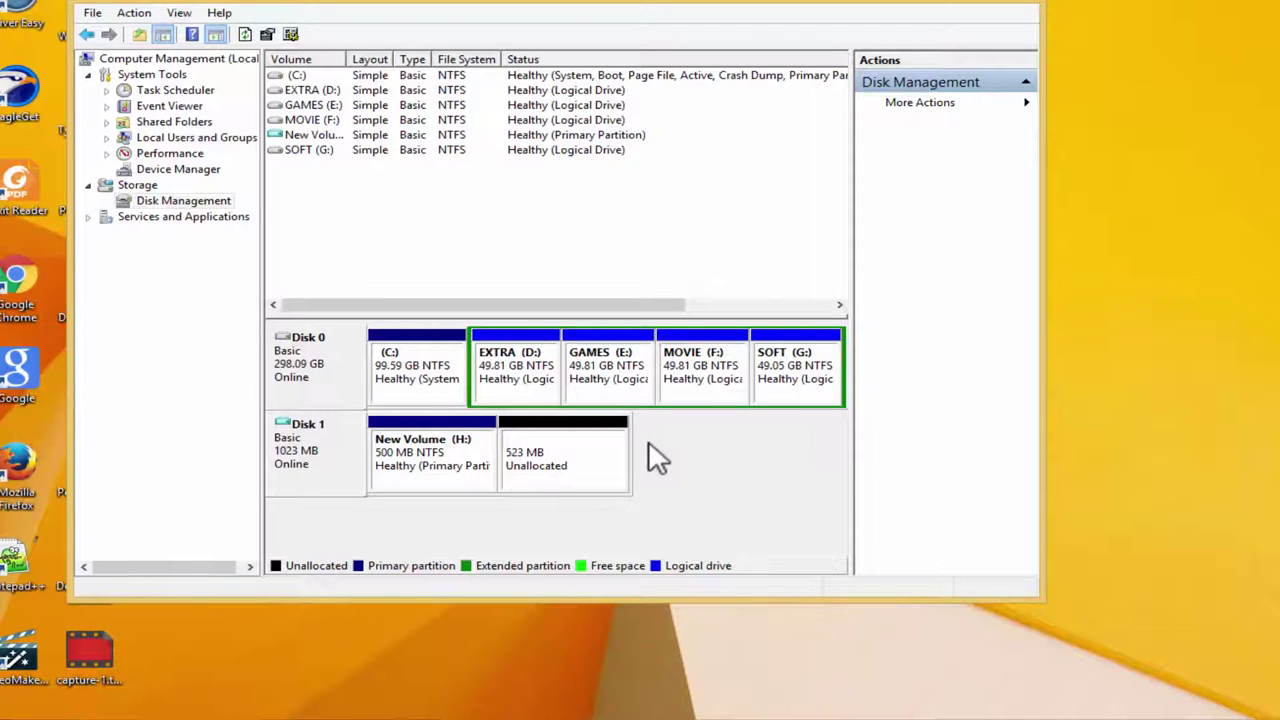
- Detach the reattached virtual hard disk, Disk 1, again
right_click(288, 473)
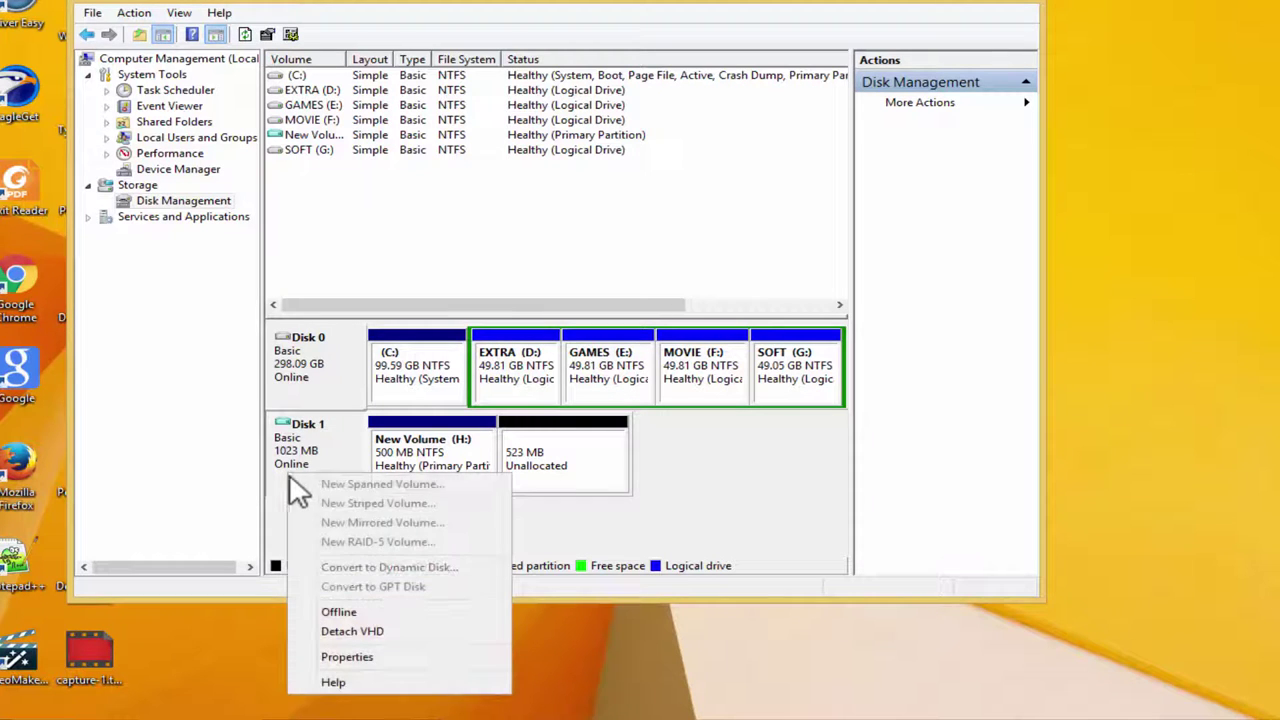
click(348, 634)
click(628, 334)
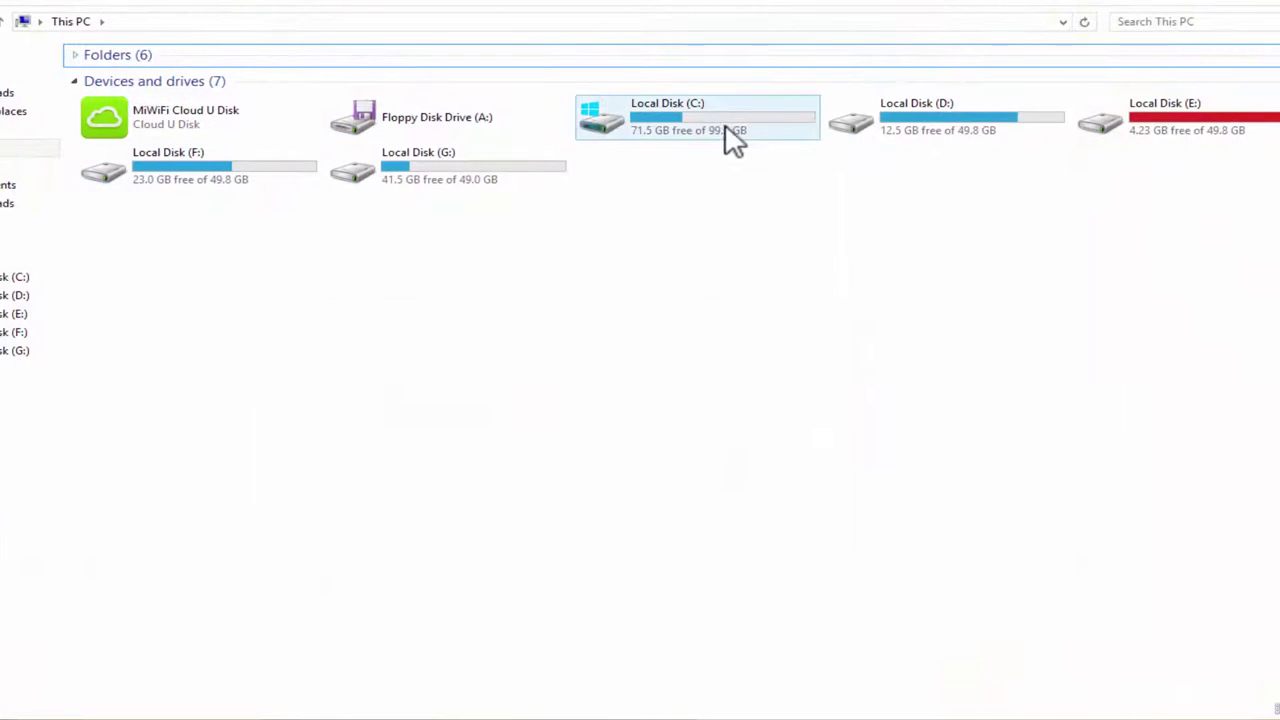
- Open Local Disk (C:) in File Explorer and copy the vhd1.vhd file to the clipboard
double_click(730, 140)
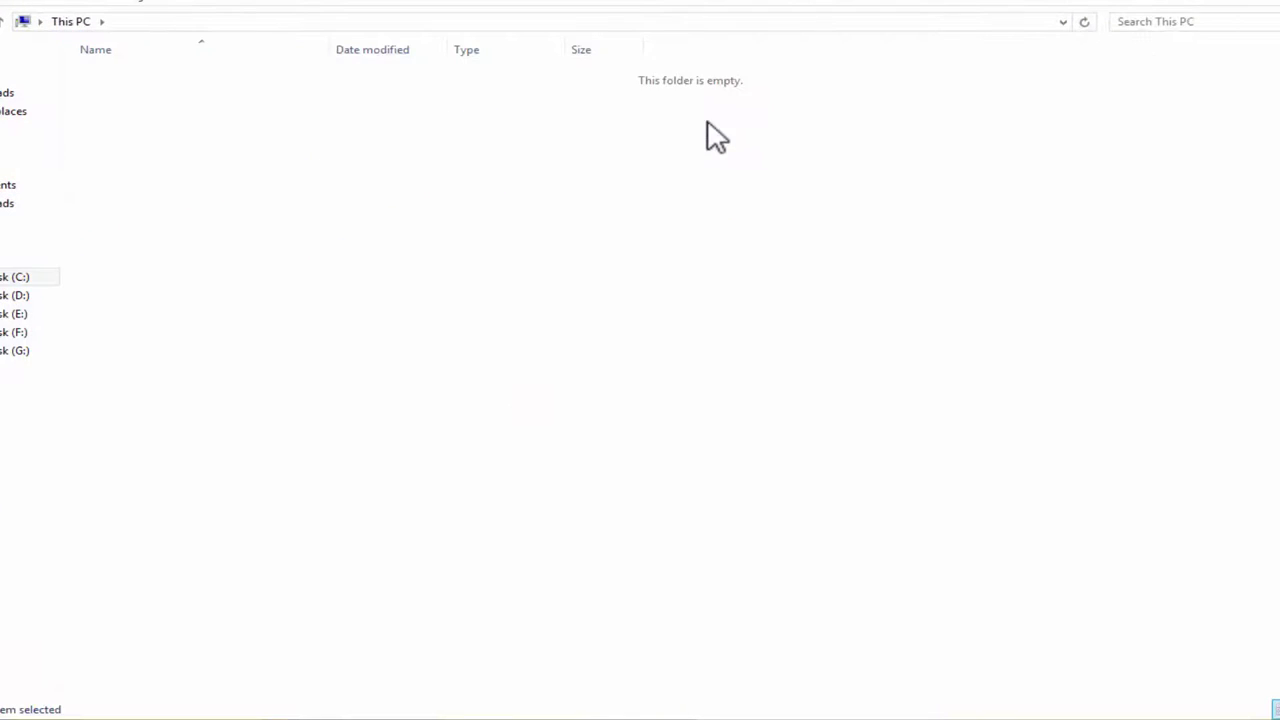
click(126, 647)
right_click(135, 660)
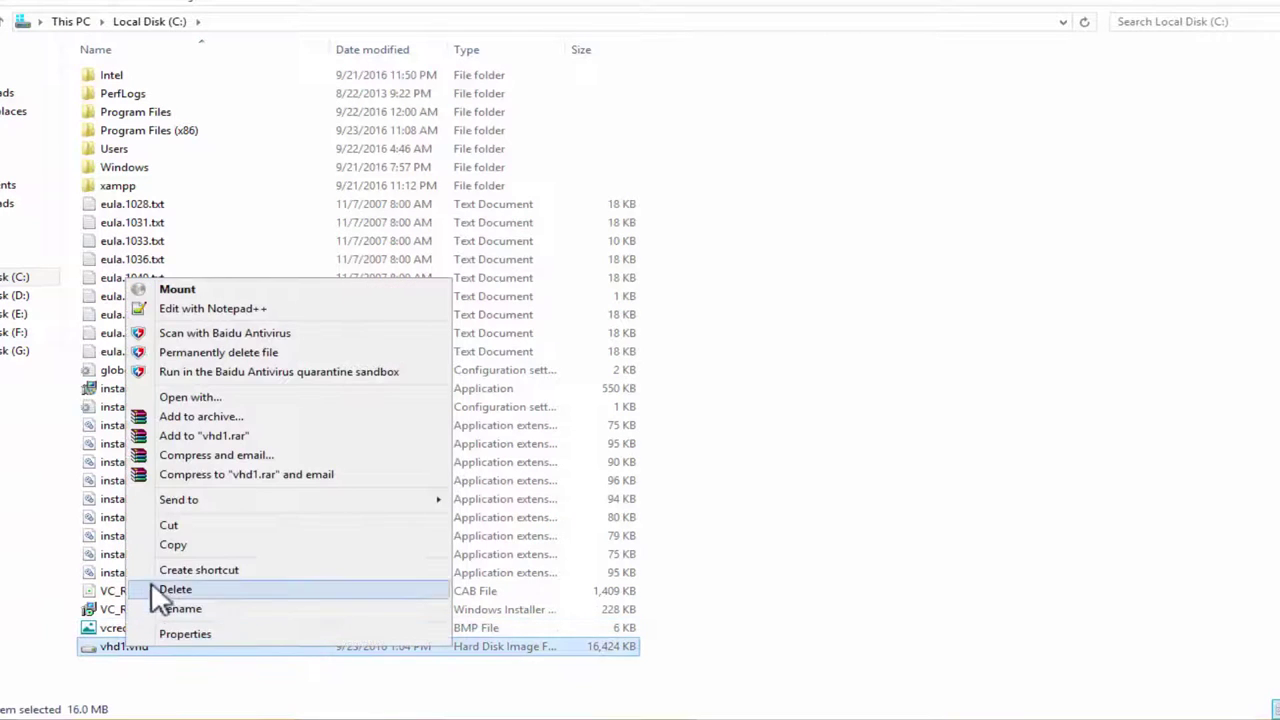
click(194, 546)
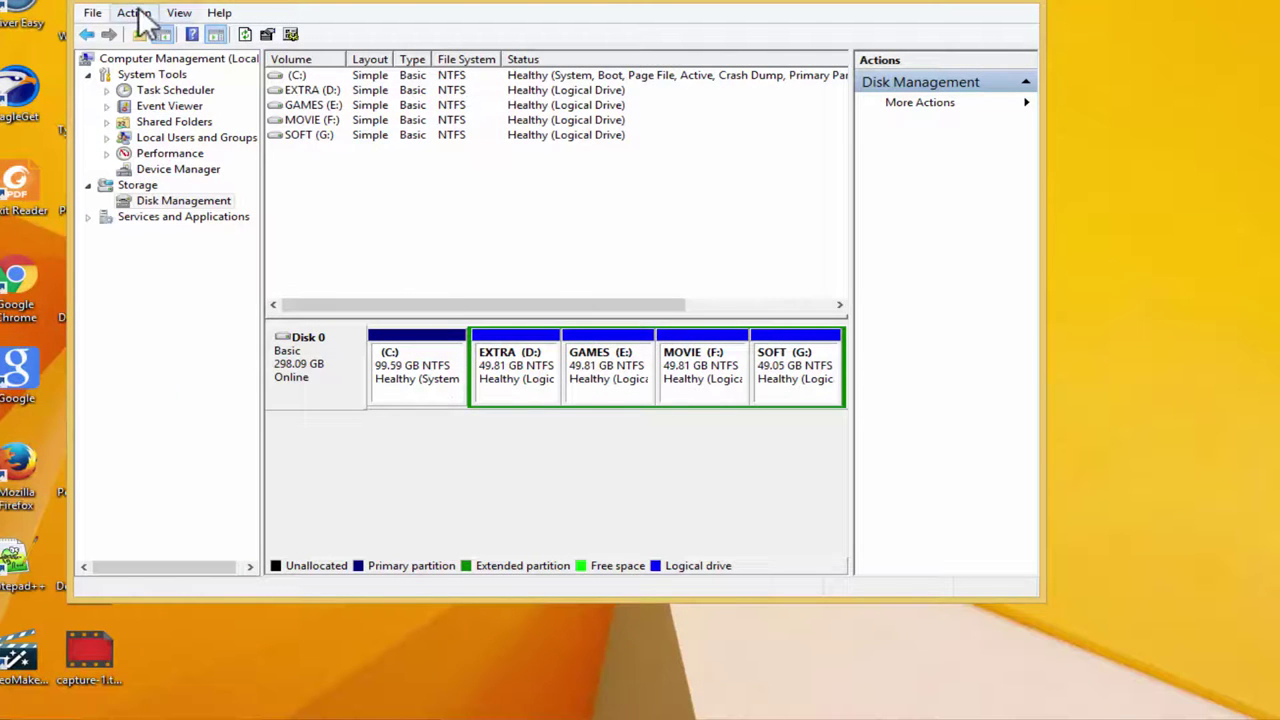
- Return to Disk Management and start attaching a virtual hard disk
click(133, 13)
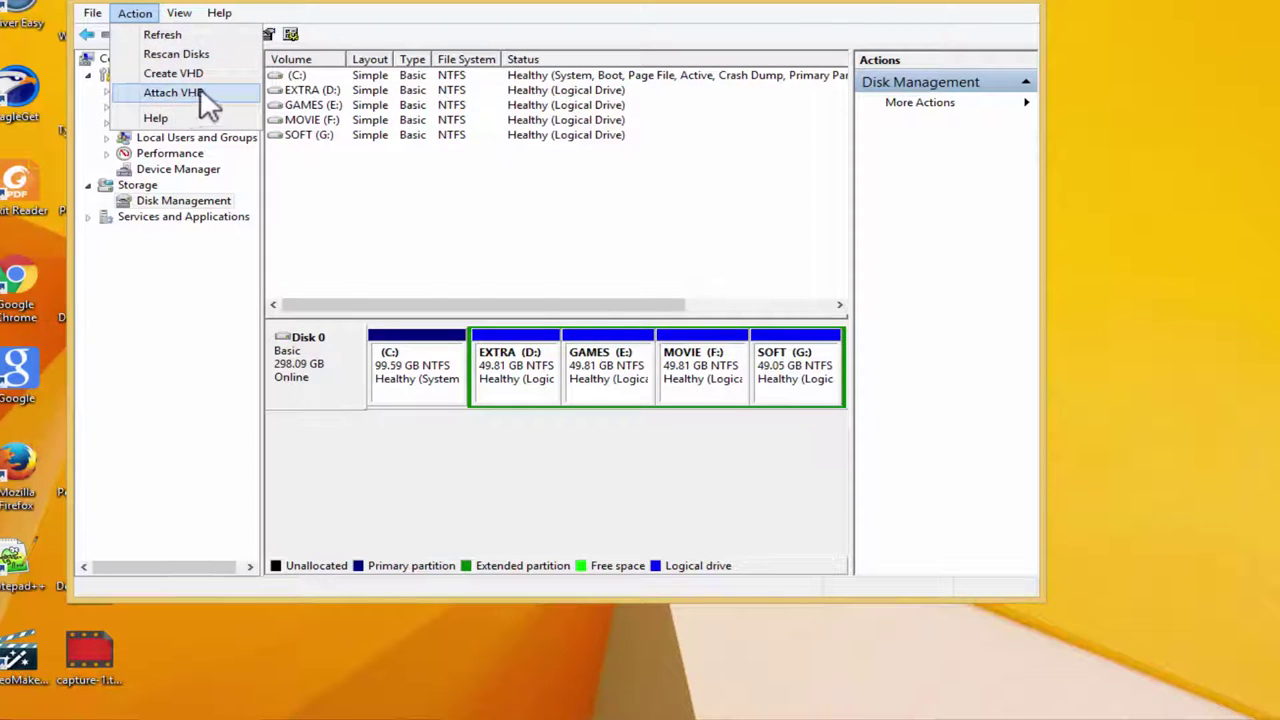